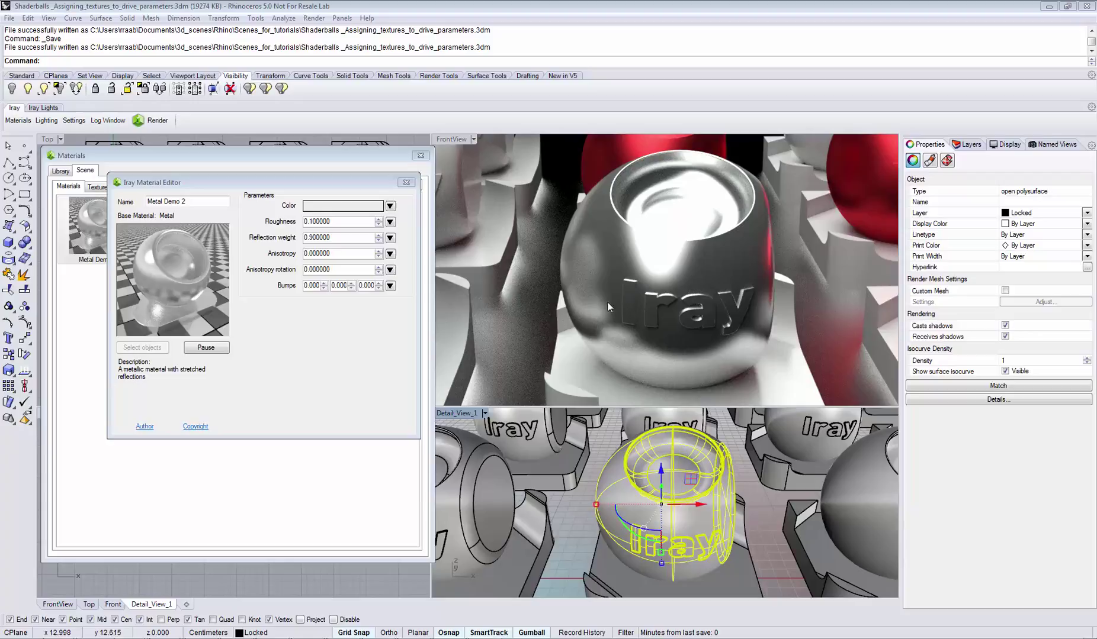
Step the Metal Demo 2 roughness down to 0.03, then back up to 0.06
left_click(378, 226)
left_click(378, 226)
left_click(378, 225)
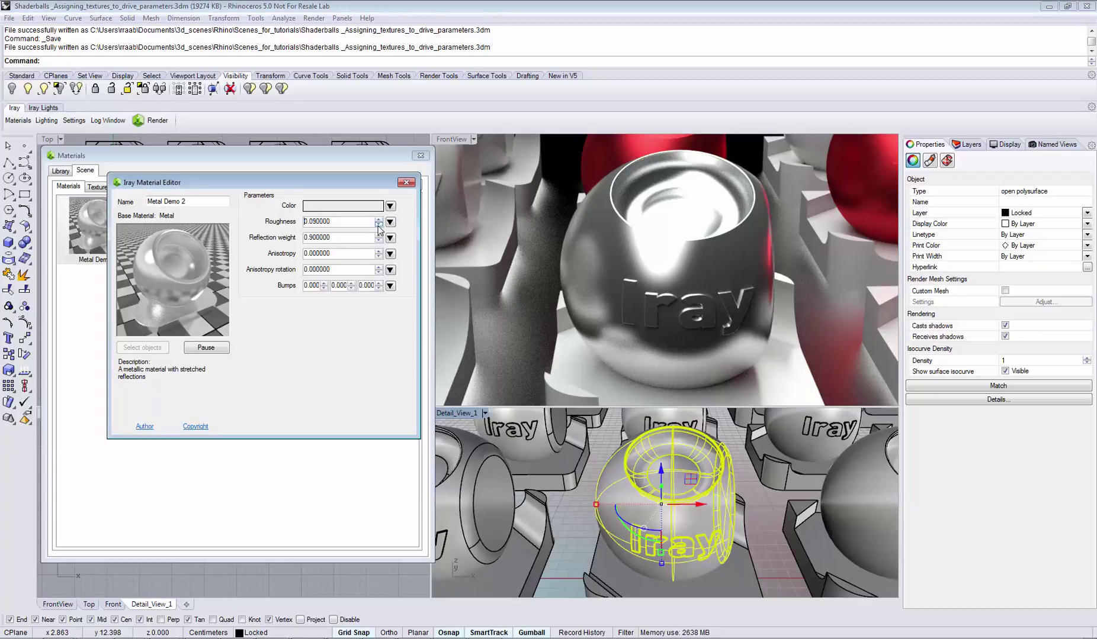
left_click(378, 226)
left_click(377, 226)
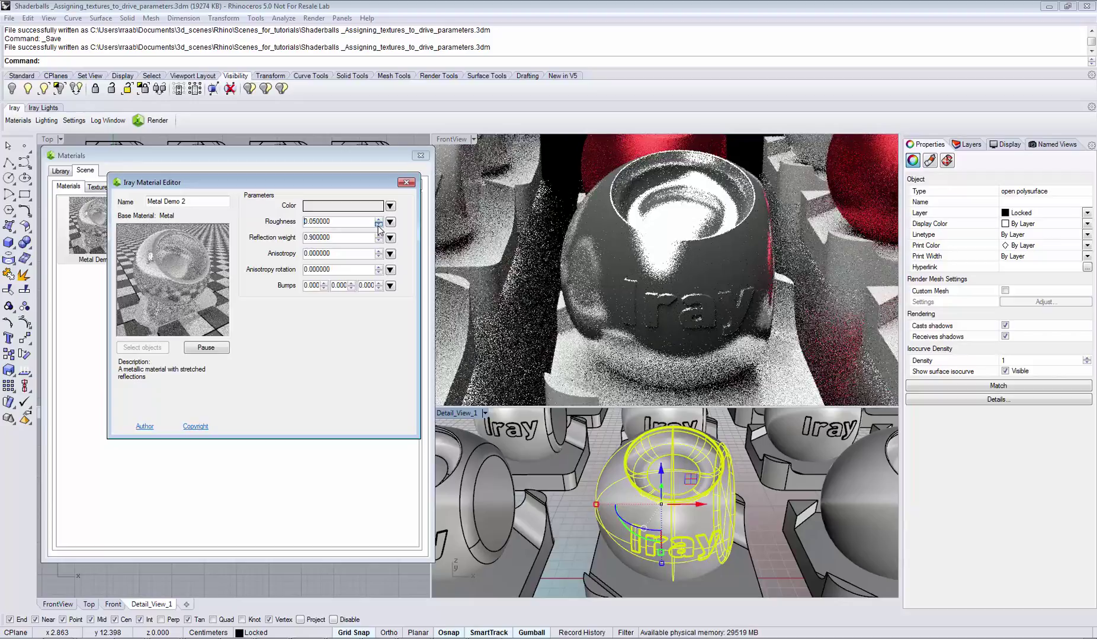
left_click(378, 226)
left_click(378, 226)
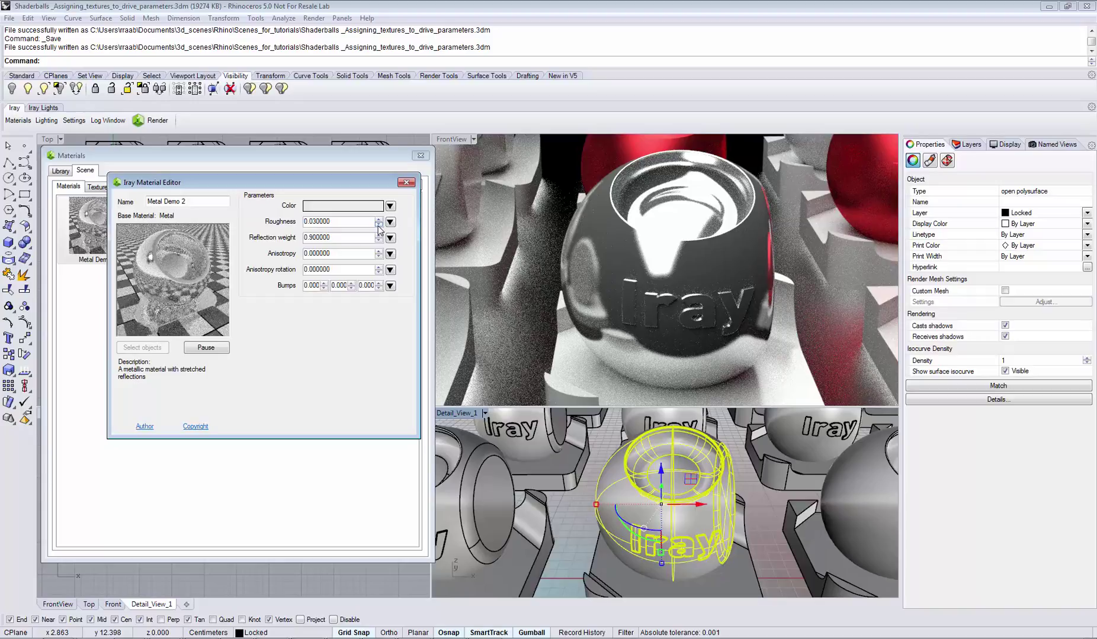
left_click(377, 219)
left_click(378, 219)
left_click(378, 219)
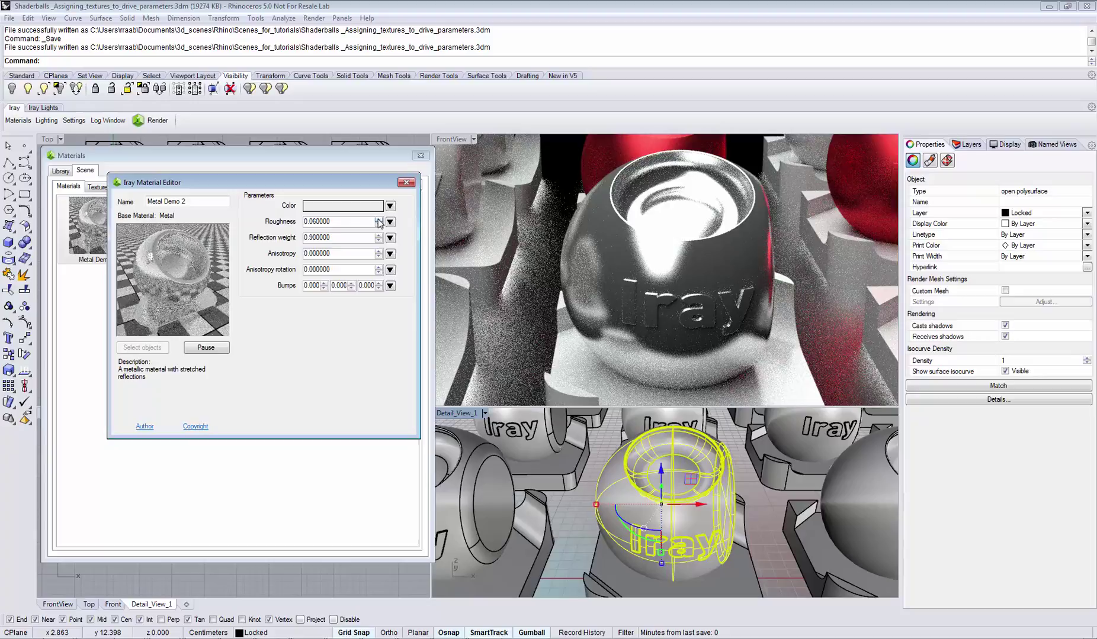
Assign Grunge_texture_01.png from the grunge and dirt folder as the roughness bitmap
key("alt+Tab")
key("alt+Tab")
key("alt+Tab")
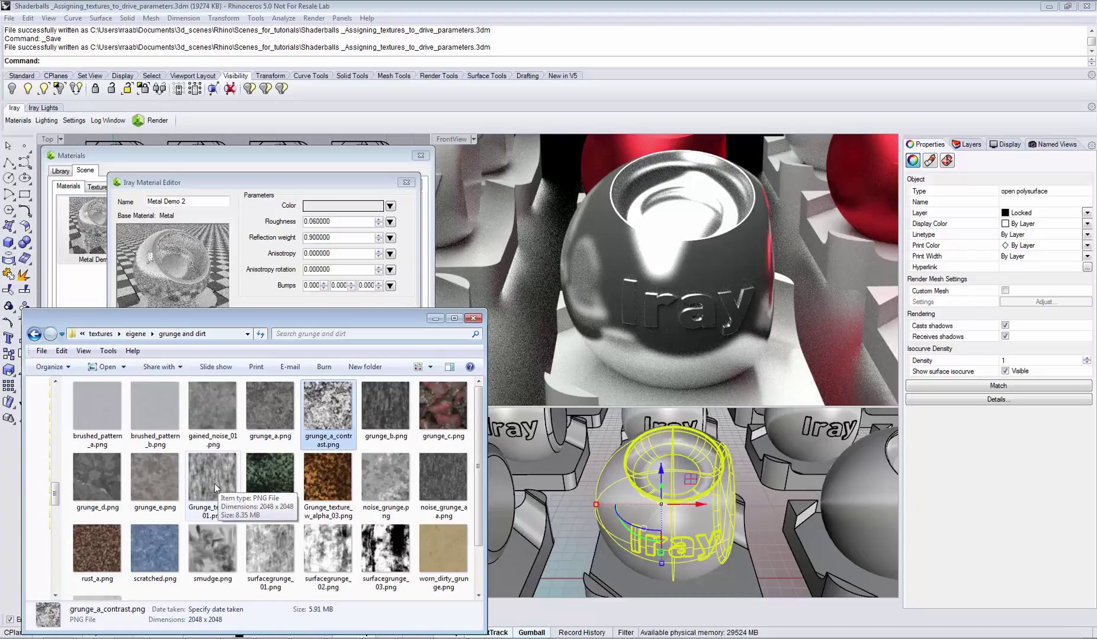
left_click_drag(221, 496, 335, 225)
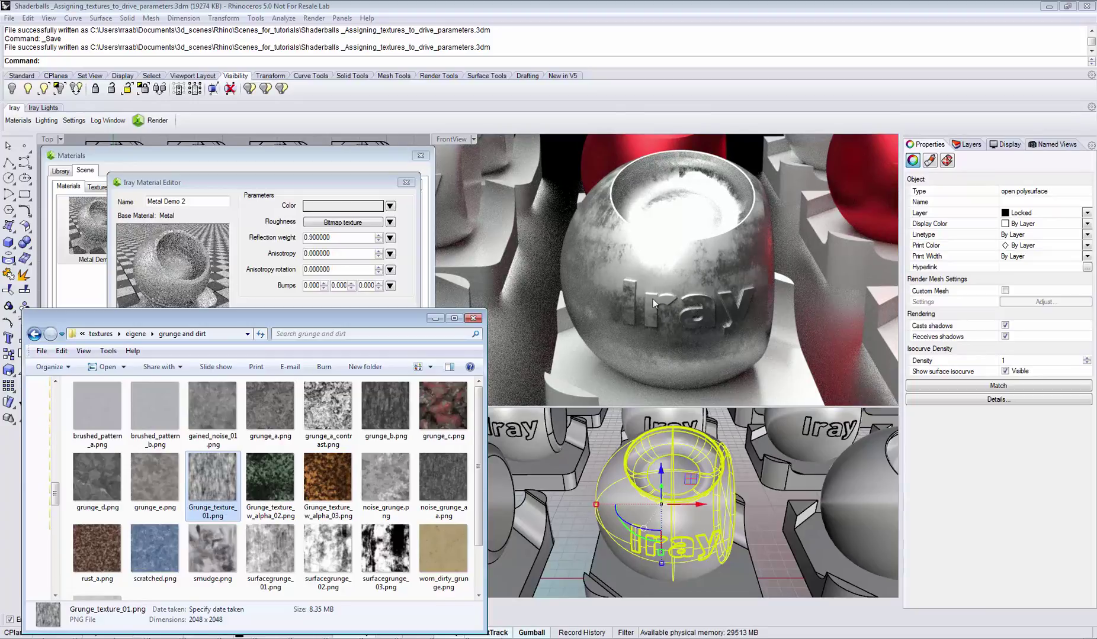
left_click(335, 228)
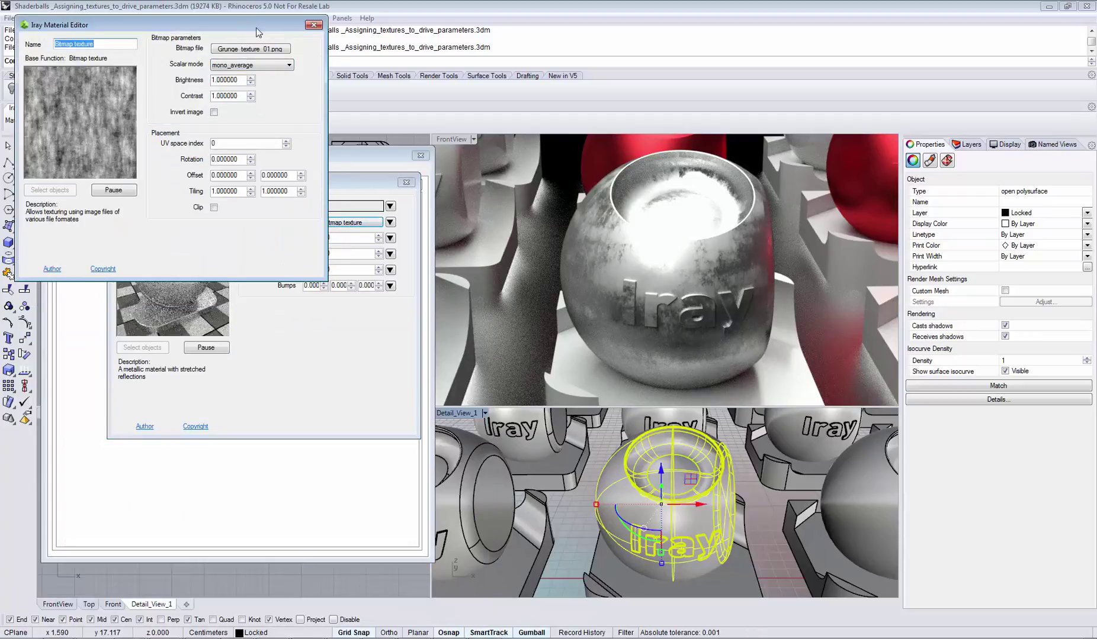
Set the grunge roughness bitmap's brightness to 0.5, leaving Invert image off
left_click_drag(255, 27, 352, 138)
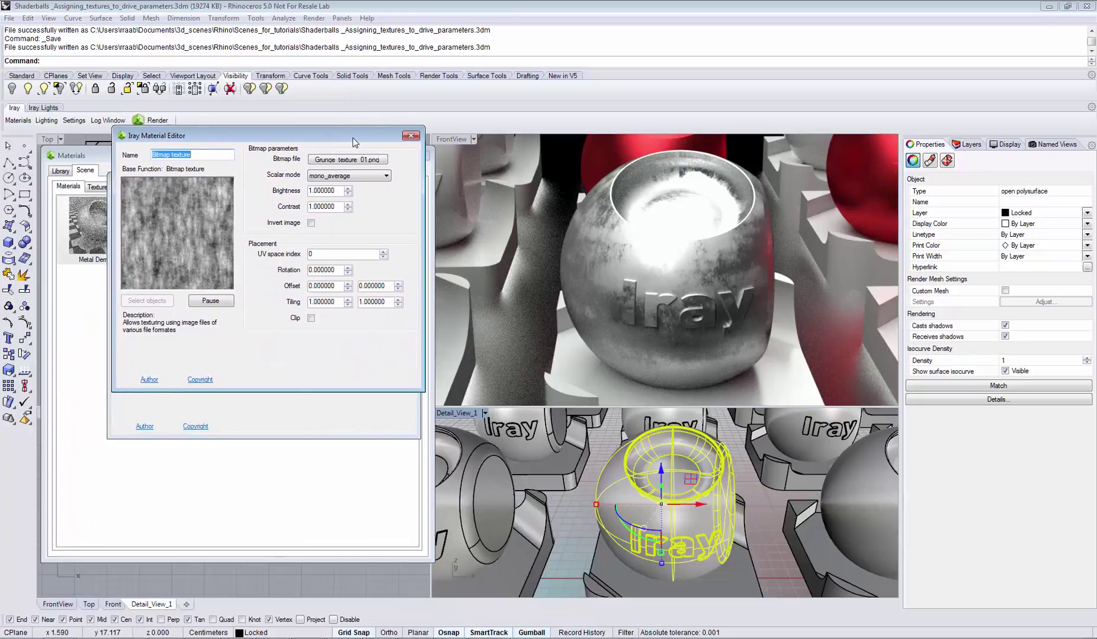
left_click(311, 224)
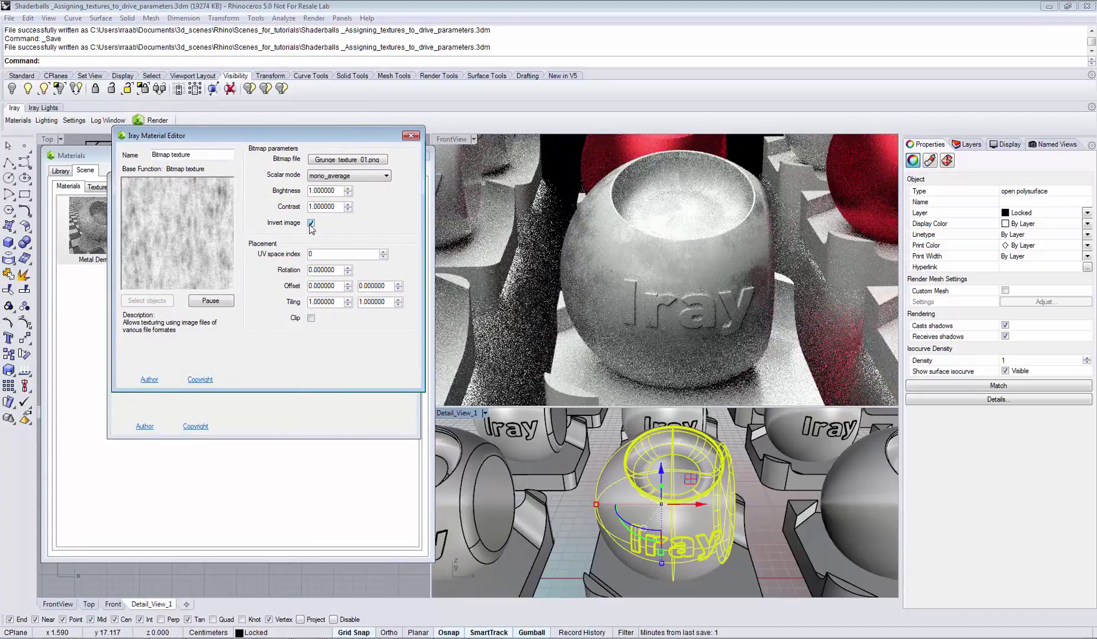
left_click(311, 224)
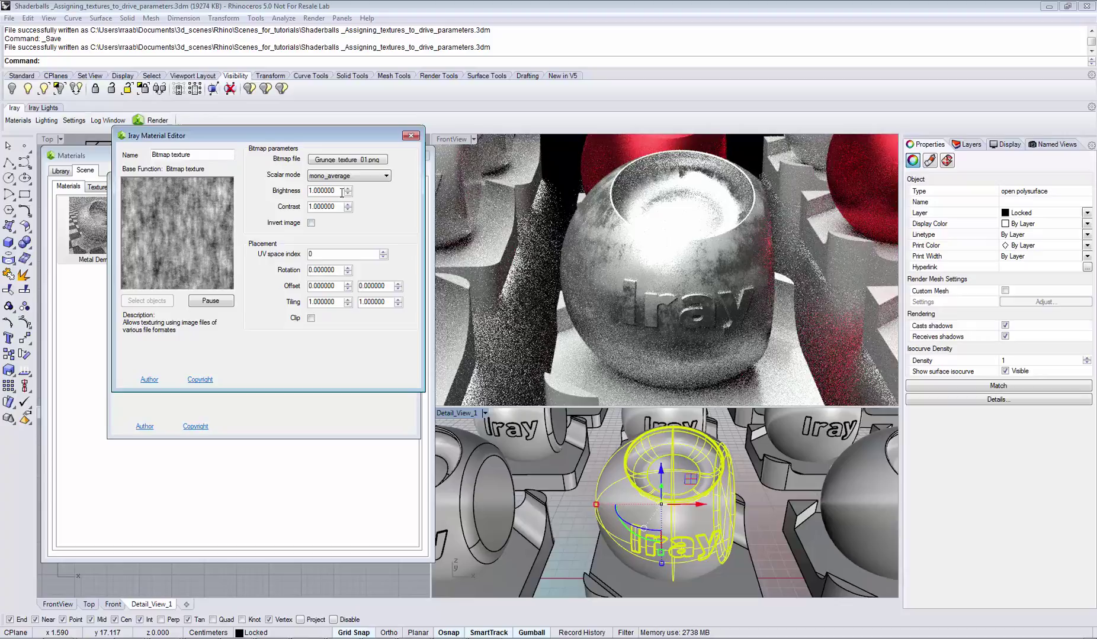
left_click_drag(341, 191, 291, 194)
type("0.5")
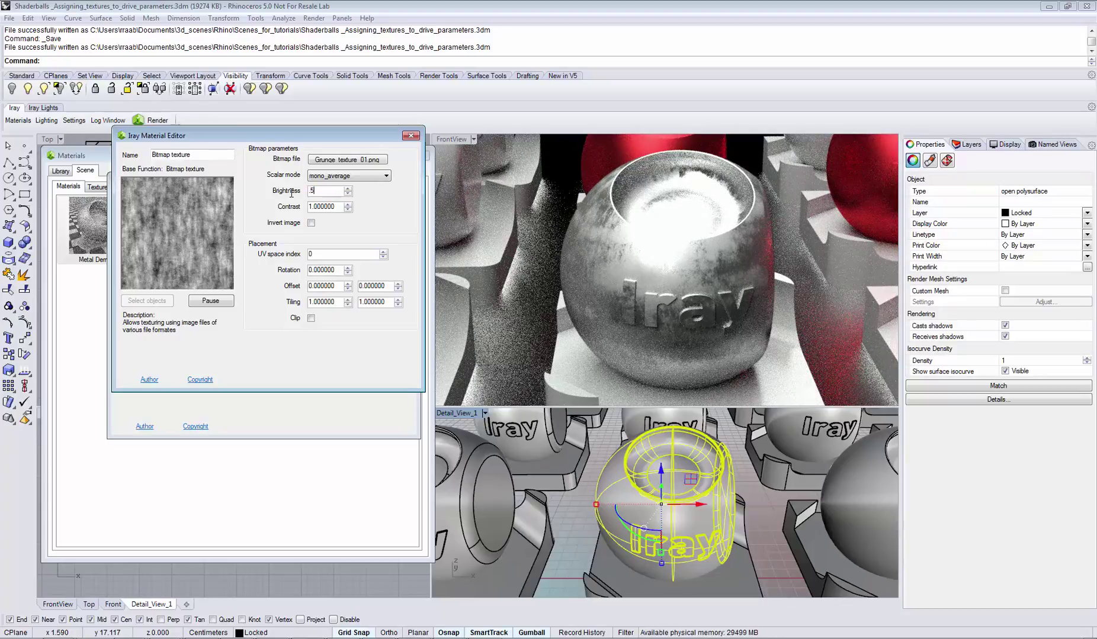
key("Return")
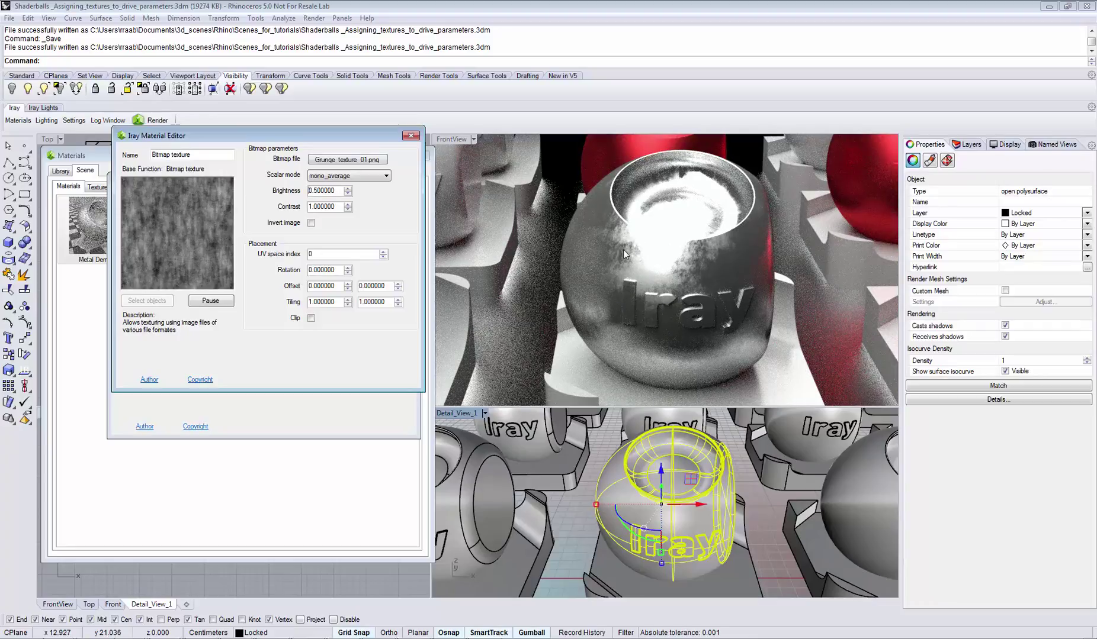
Switch roughness from the grunge bitmap back to a constant 0.06
left_click(410, 136)
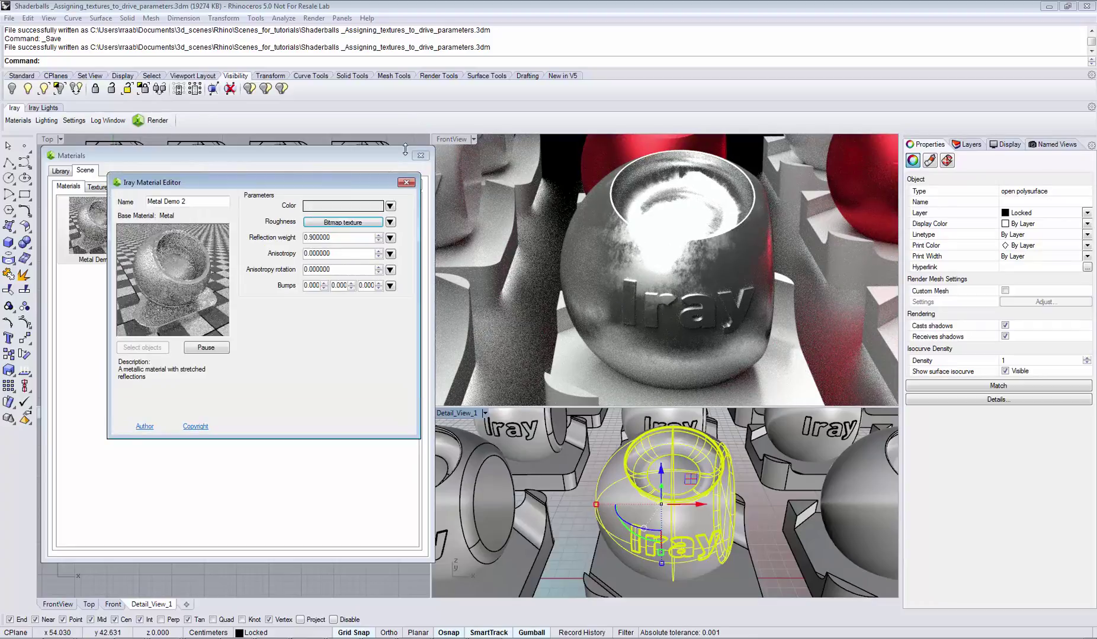
left_click(389, 223)
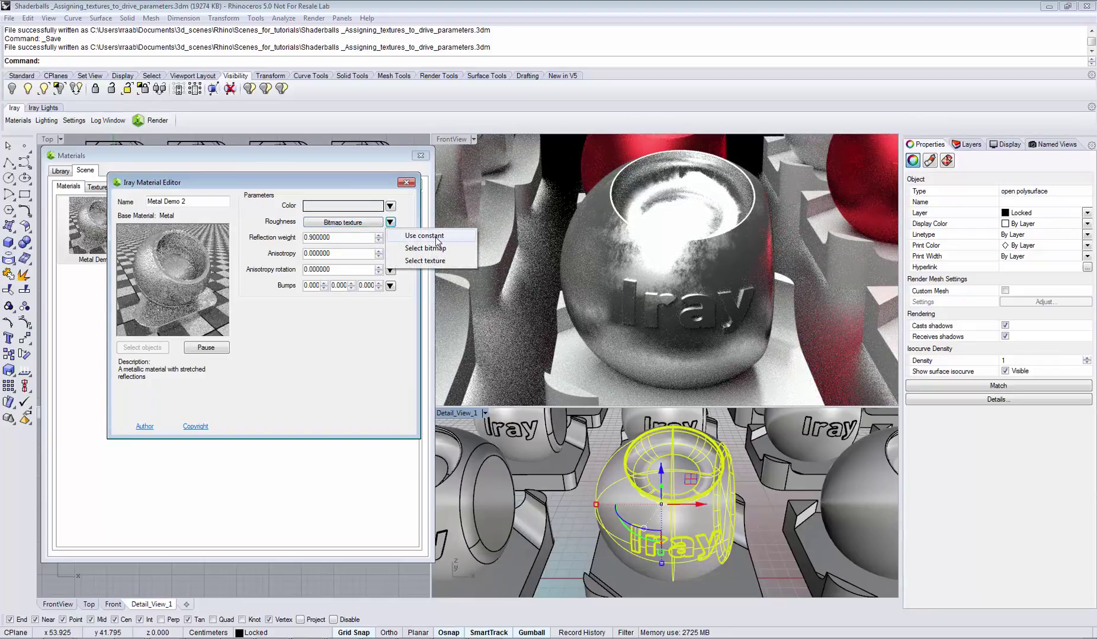
left_click(424, 236)
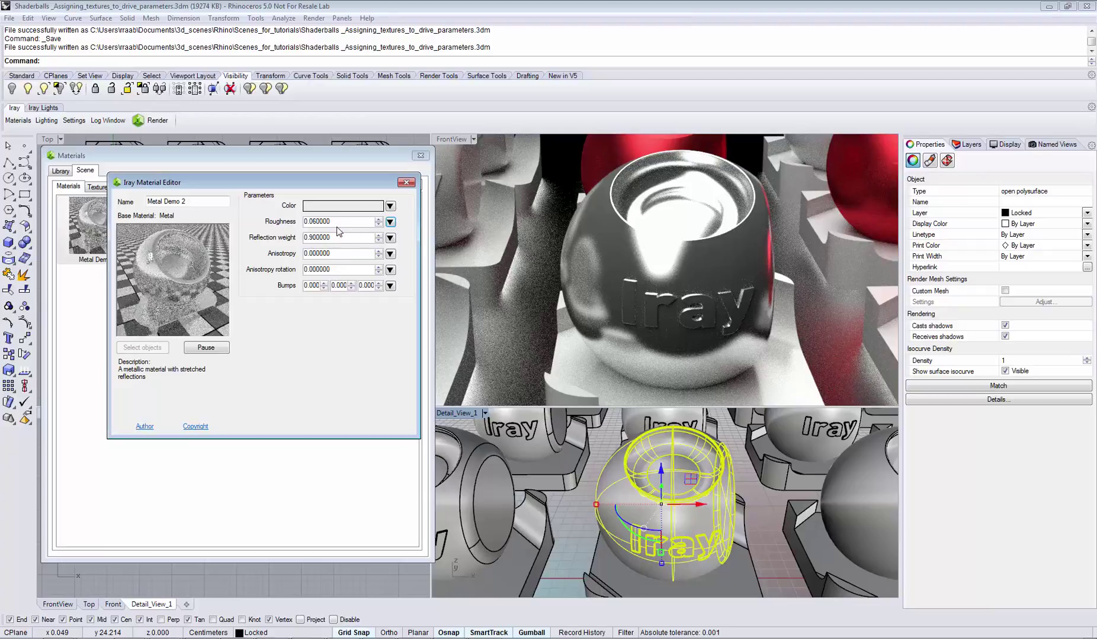
Use Perlin noise from the core_definitions library textures as the metal's colour texture
left_click(390, 205)
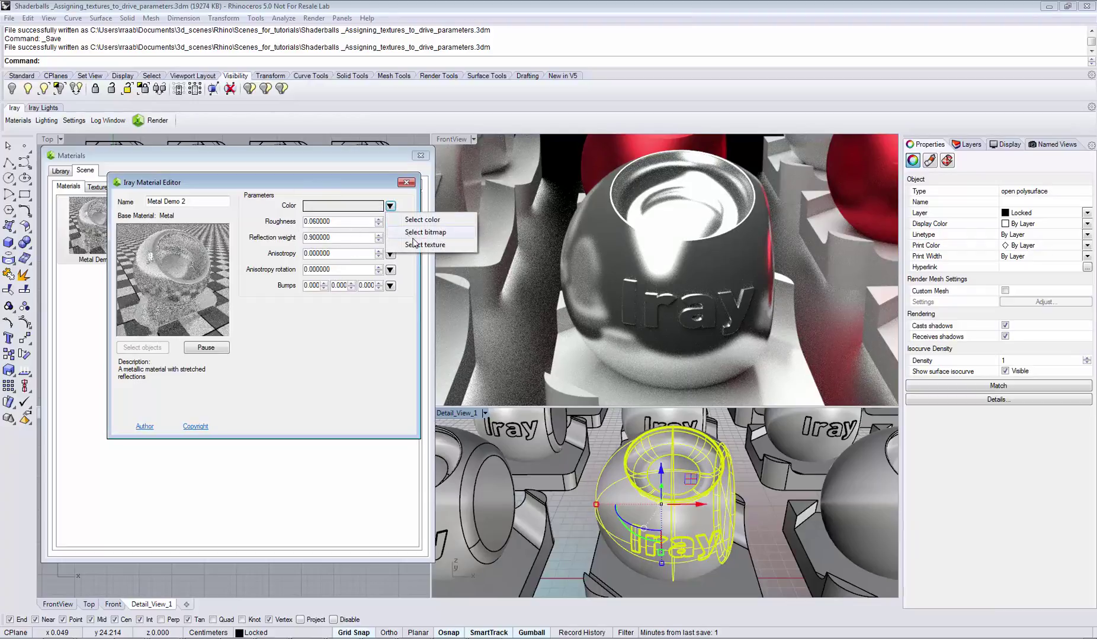
left_click(424, 247)
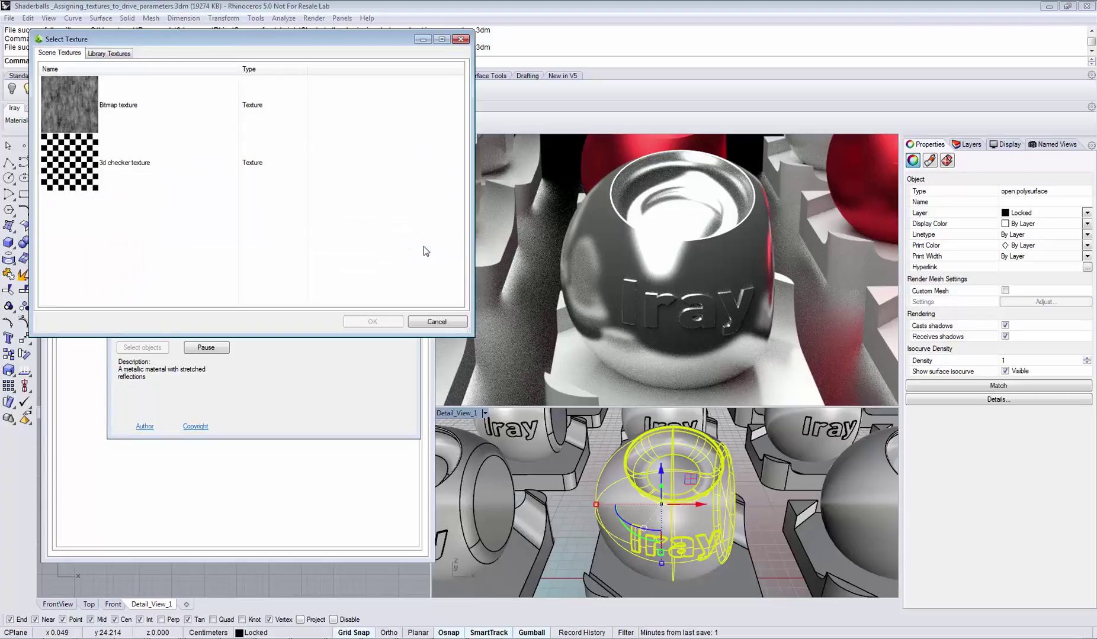
left_click(118, 54)
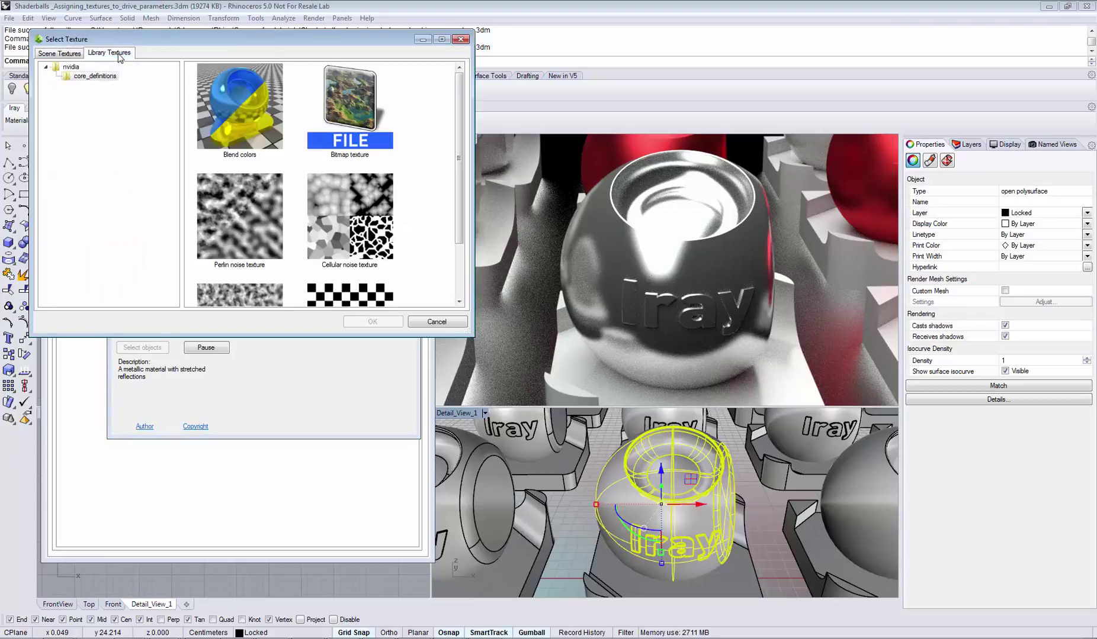
left_click(93, 78)
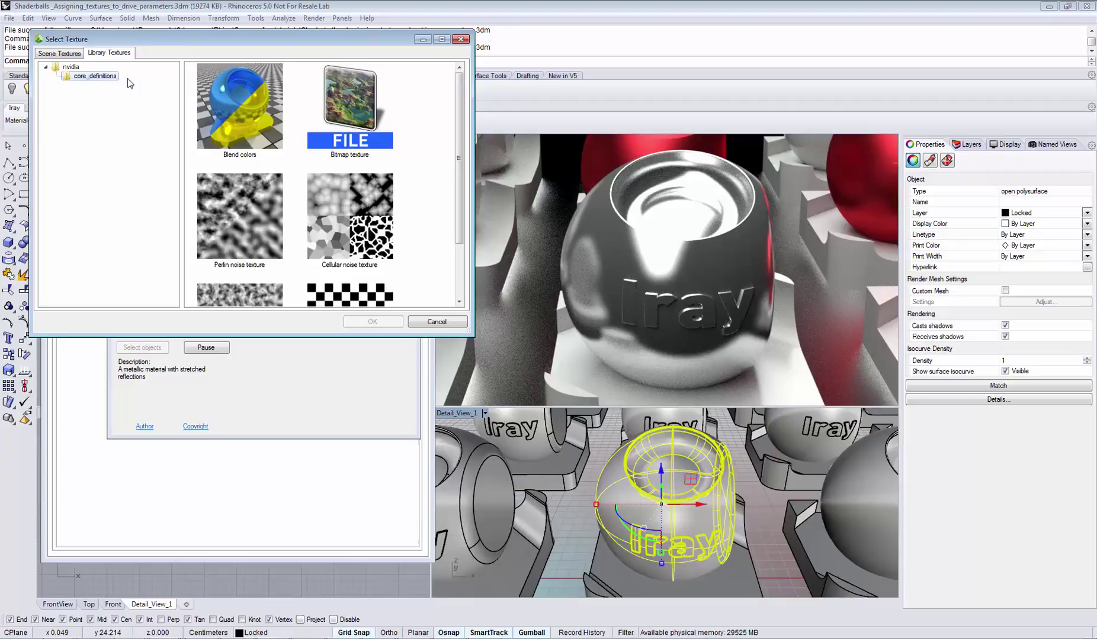
left_click_drag(456, 116, 456, 175)
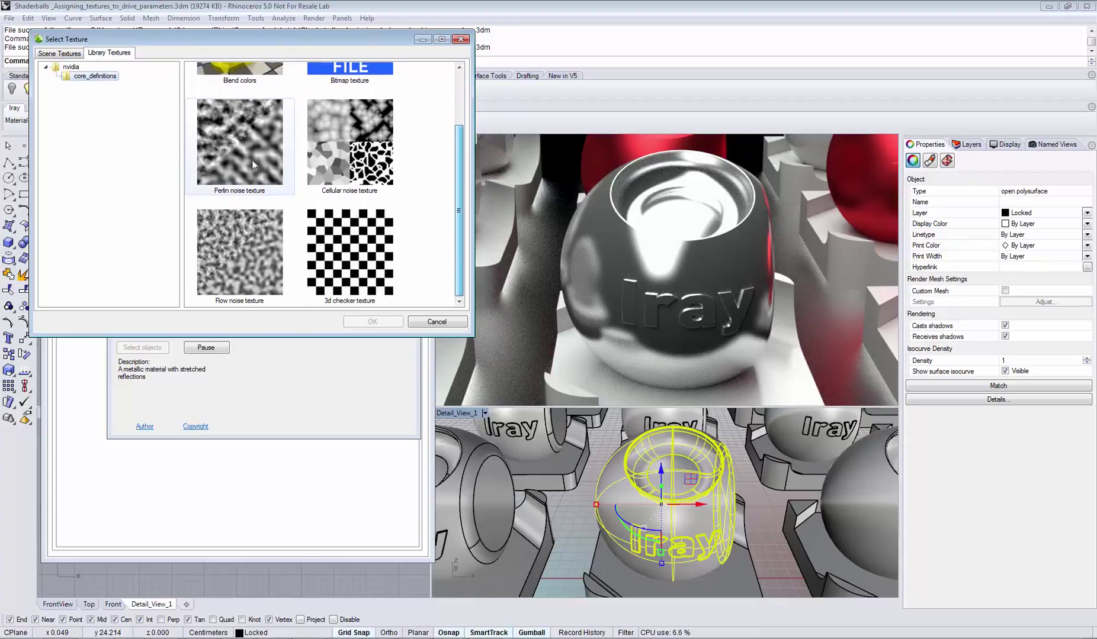
left_click(221, 139)
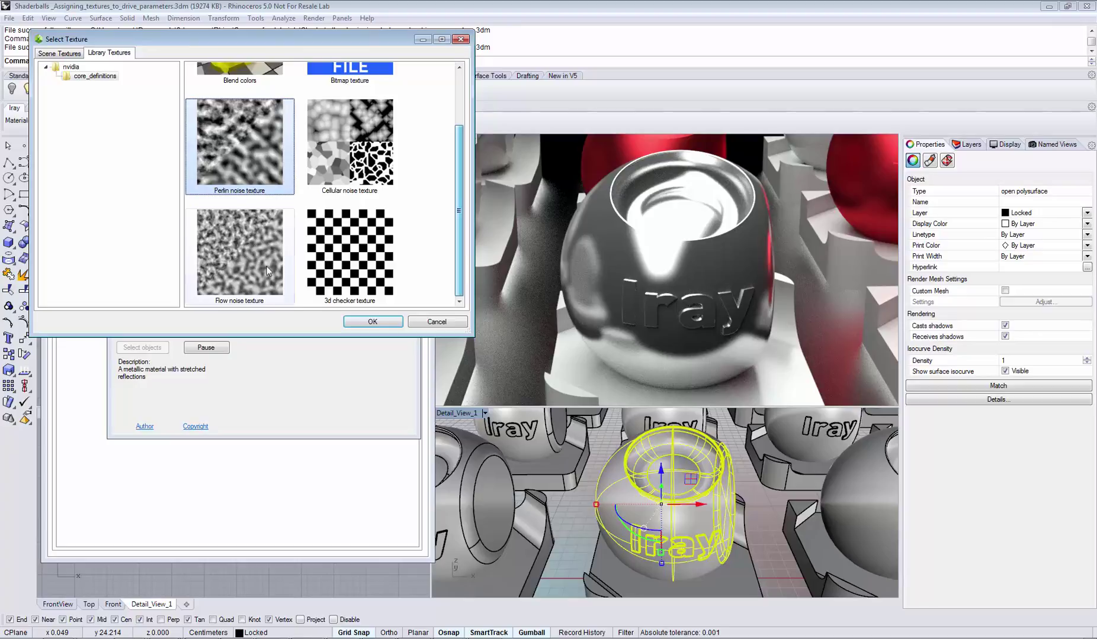
left_click(354, 323)
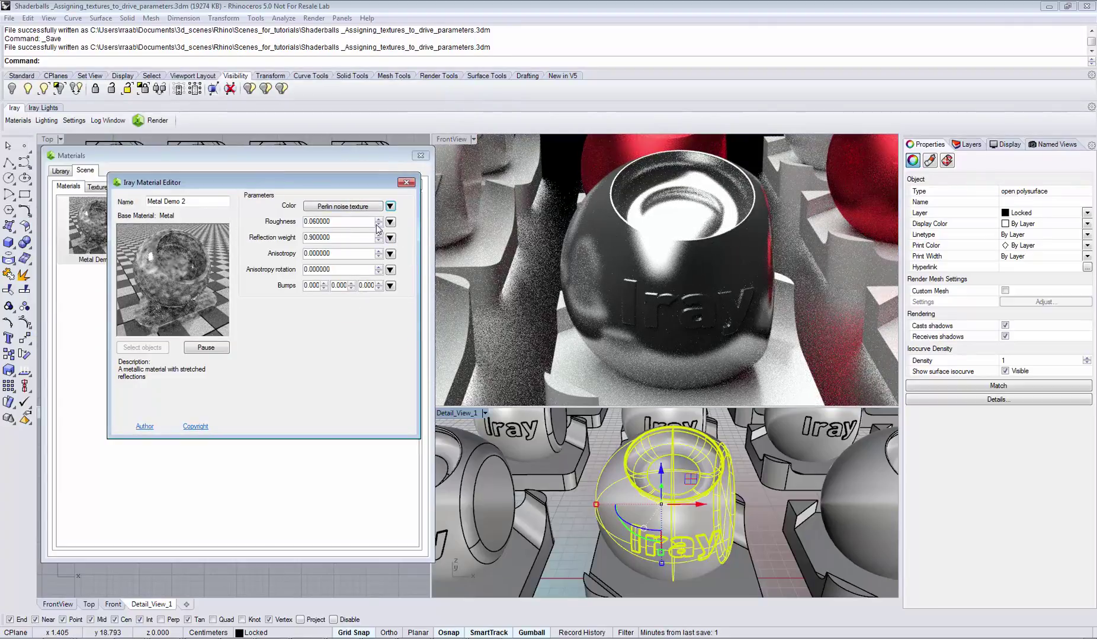
Set the Perlin noise texture's U, V and W tiling all to 50
left_click(360, 207)
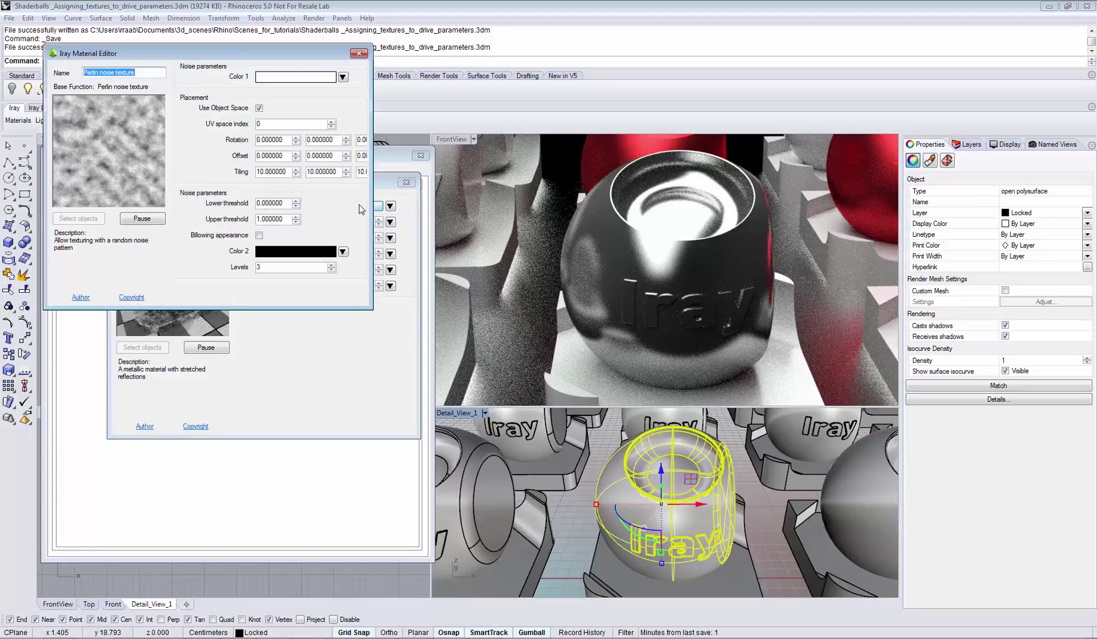
double_click(287, 171)
type("50")
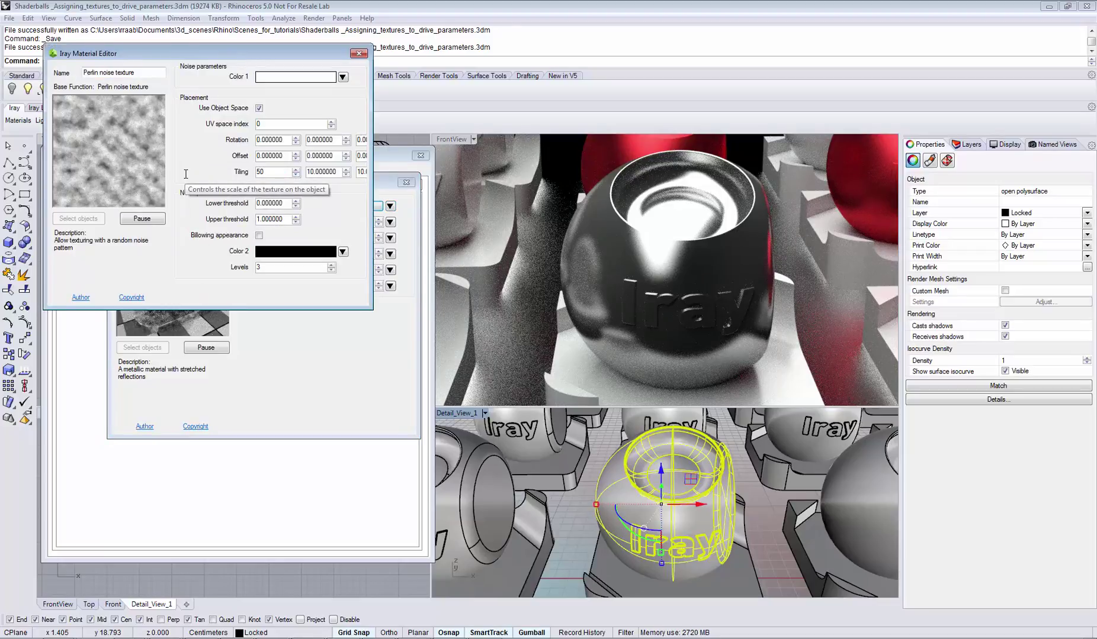
key("Tab")
type("50")
key("Tab")
type("50")
key("Return")
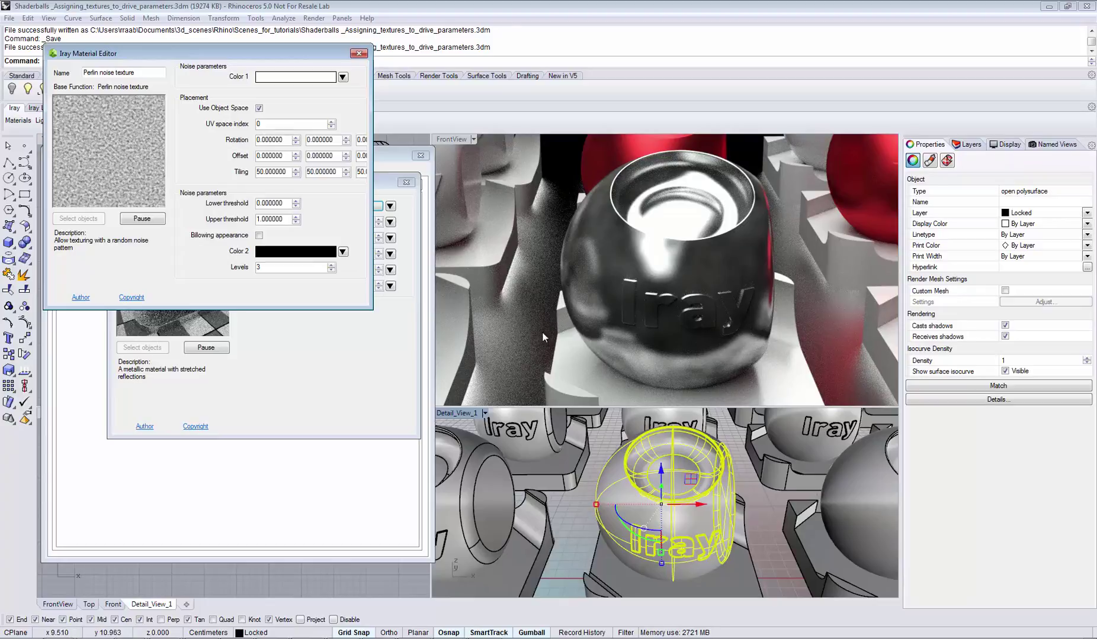
Assign Grunge_texture_01.png as the roughness bitmap again
left_click(359, 53)
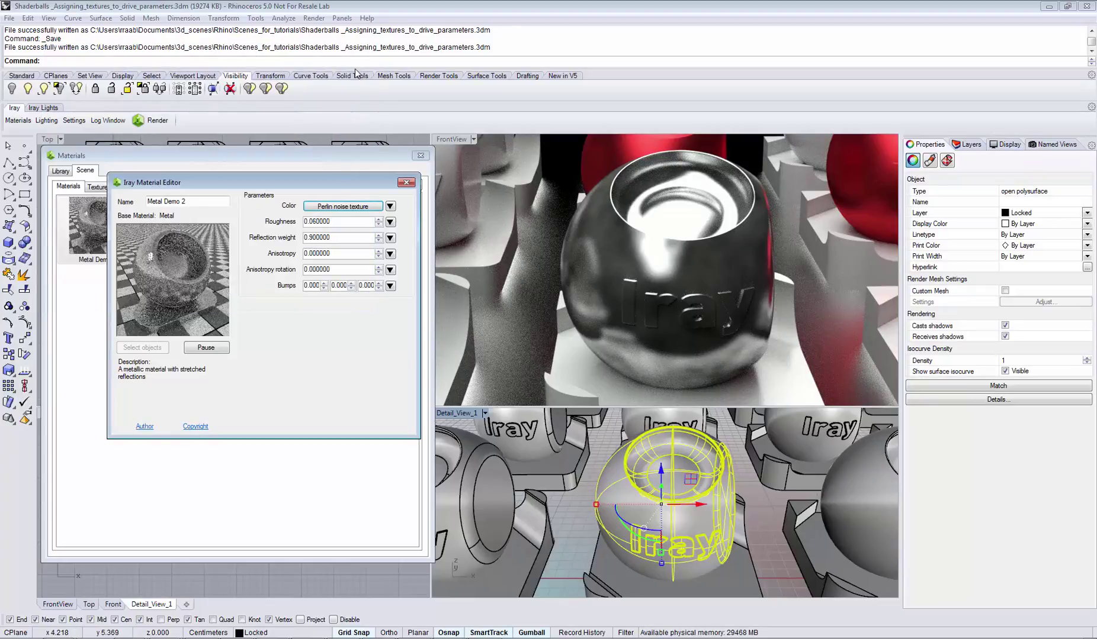
key("alt+Tab")
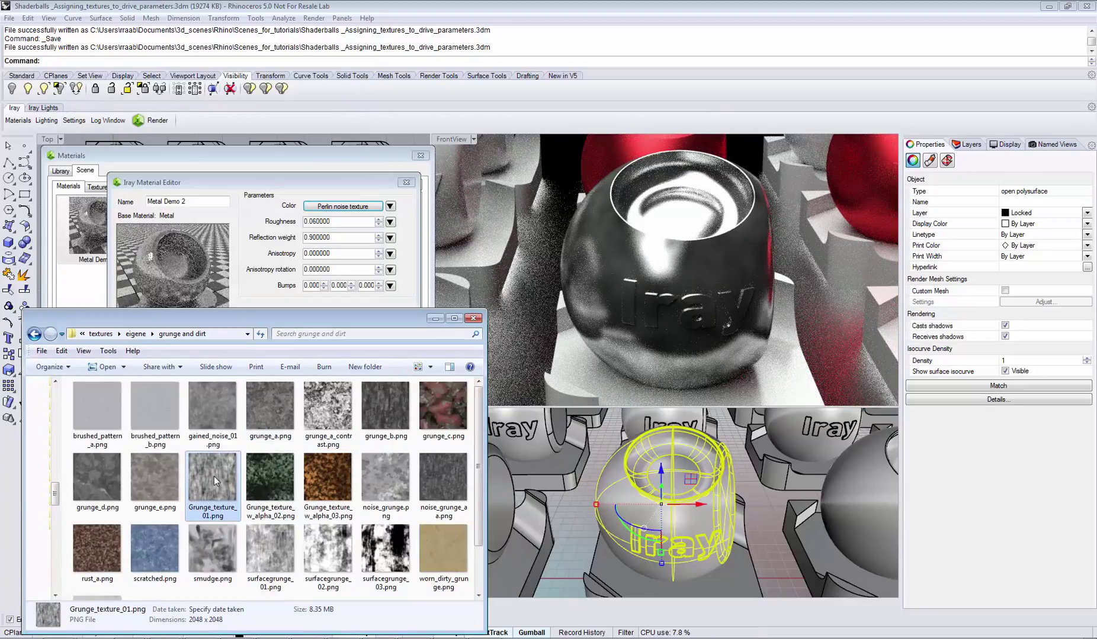
left_click_drag(213, 477, 329, 222)
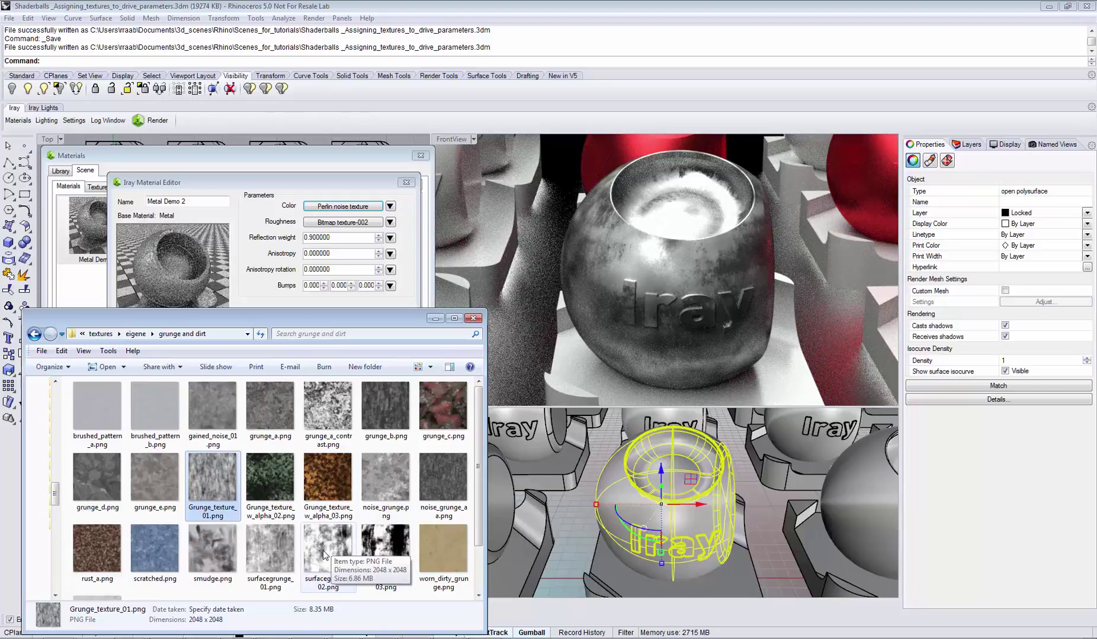
Drive reflection weight with surfacegrunge_02.png, replacing an initial grunge_a_contrast assignment
left_click(330, 406)
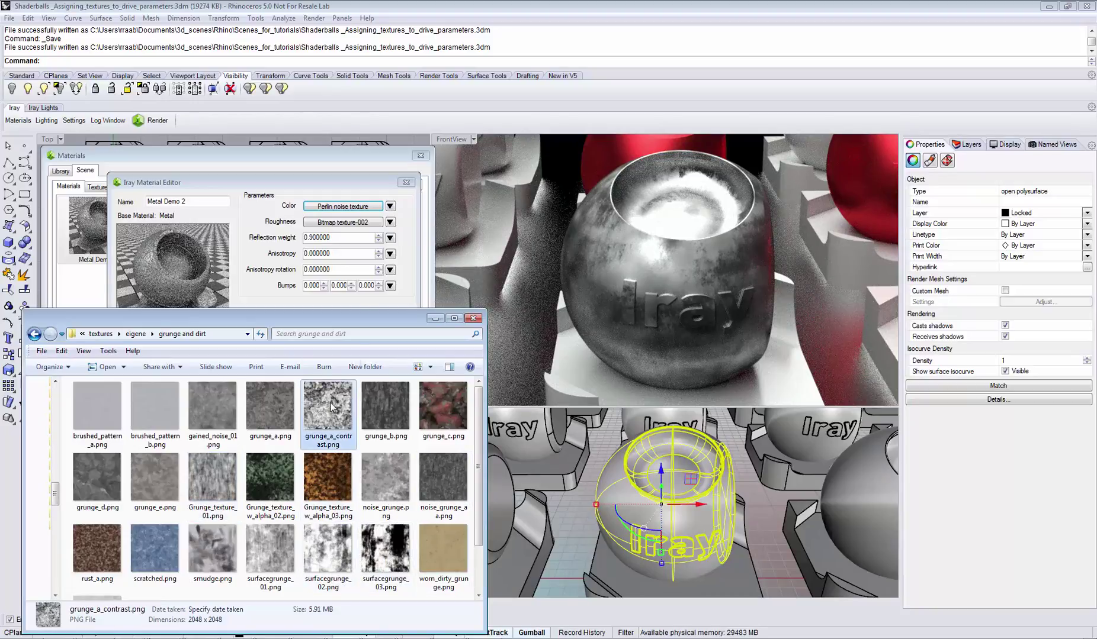
left_click_drag(330, 406, 335, 240)
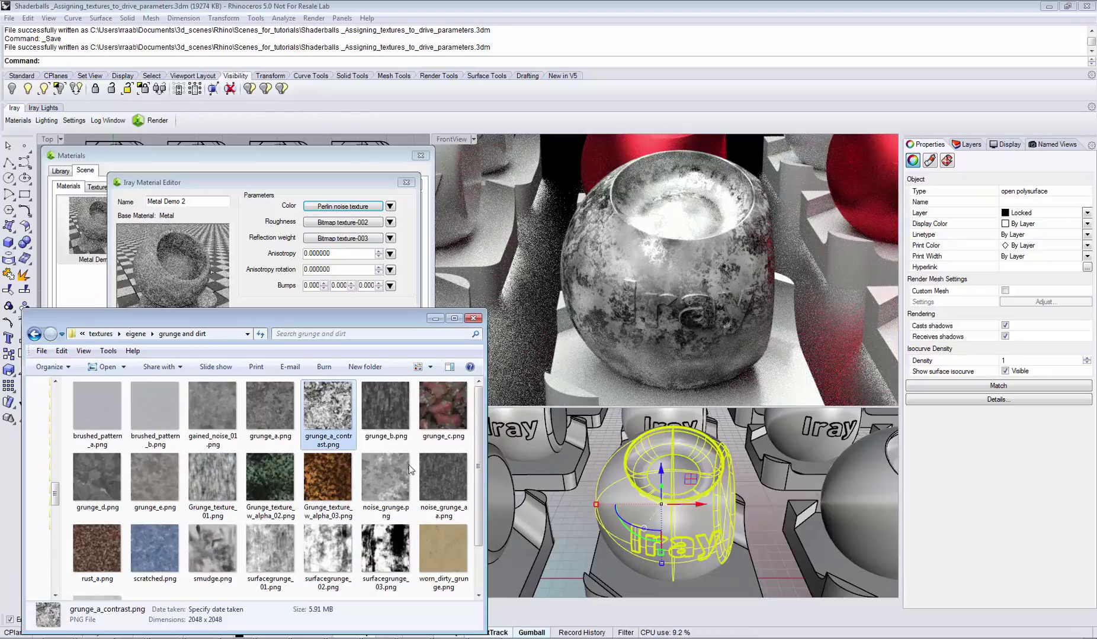
left_click_drag(324, 559, 339, 244)
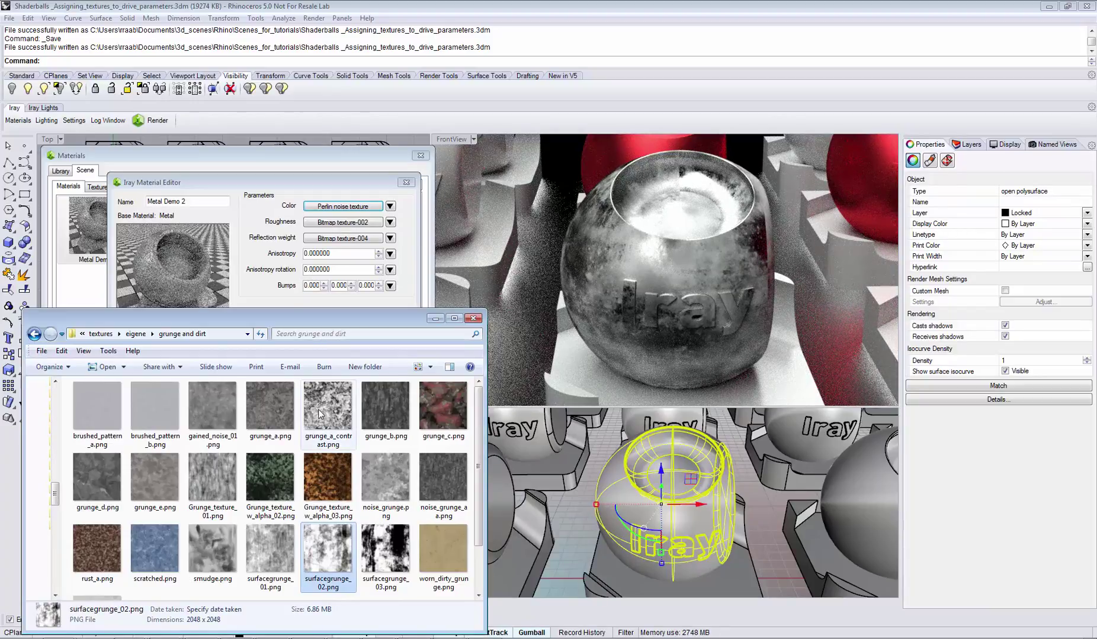
Apply grunge_a_contrast.png to Bumps as a bump map, then orbit to check the relief
left_click_drag(327, 415, 355, 282)
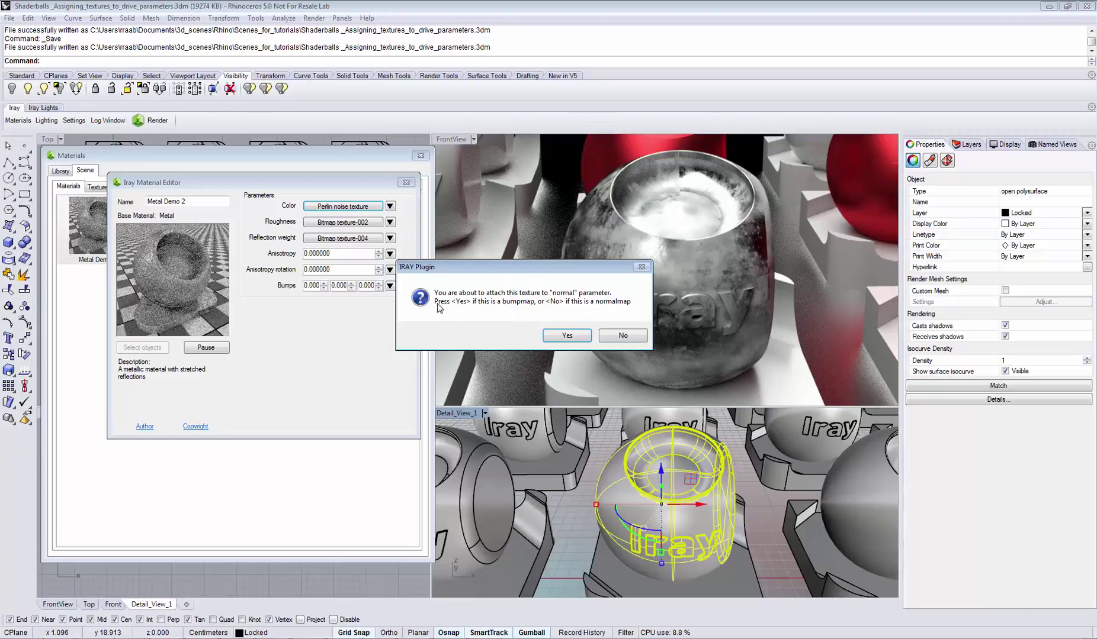
left_click(558, 336)
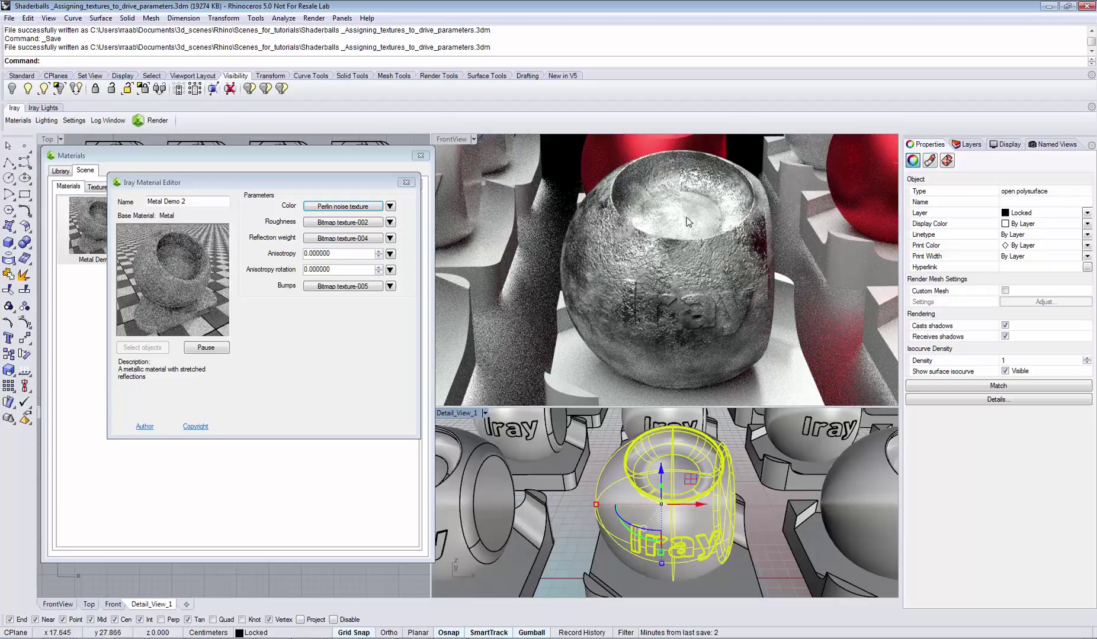
right_click_drag(679, 210, 662, 257)
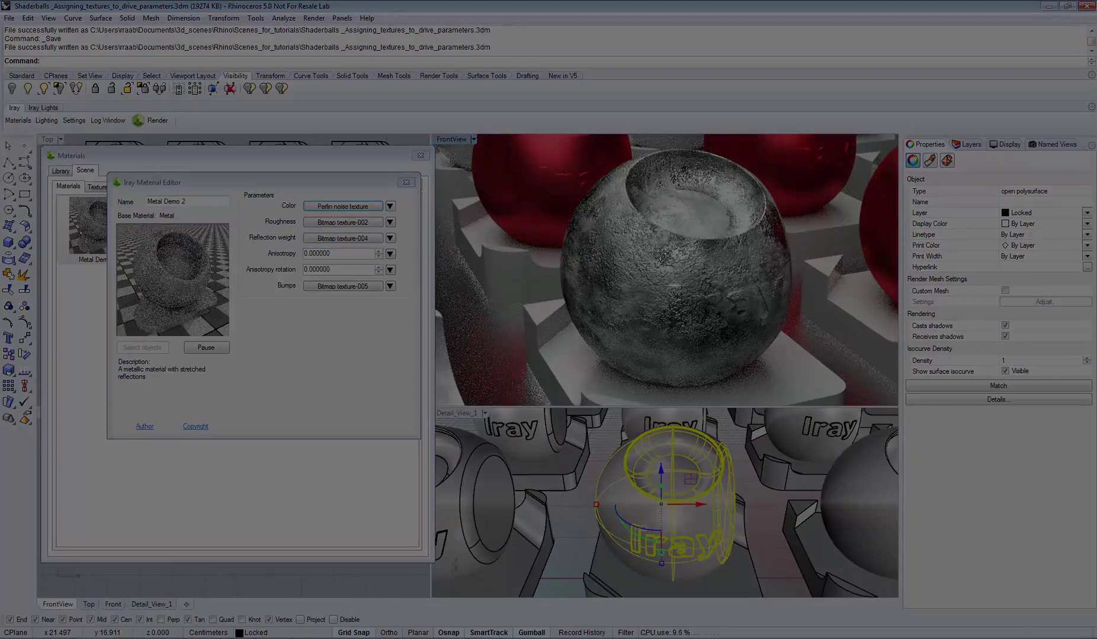